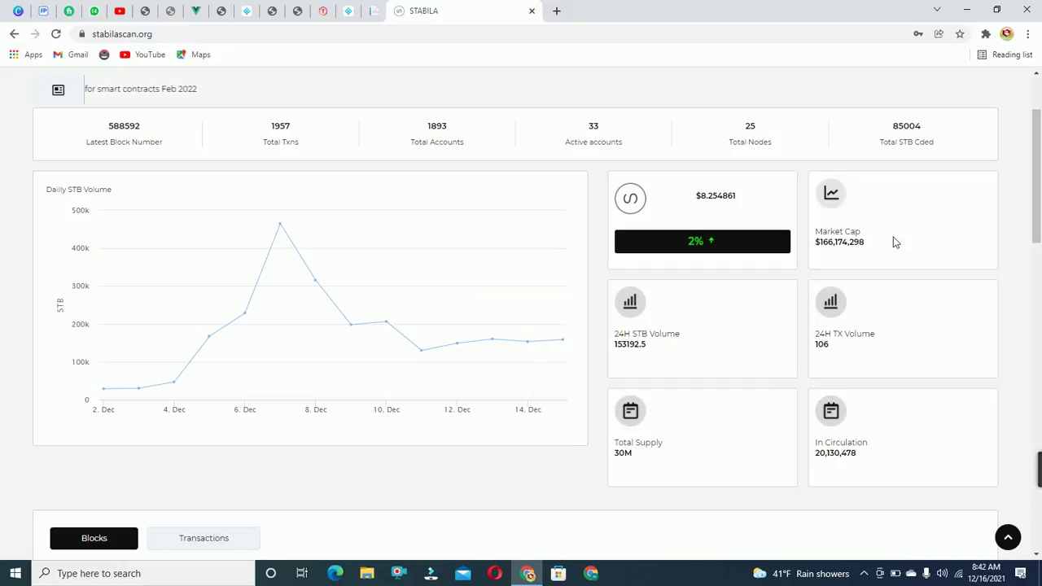
# Examine the STB price, market cap, 24-hour volumes, total supply and circulation figures on the dashboard
pyautogui.doubleClick(870, 245)
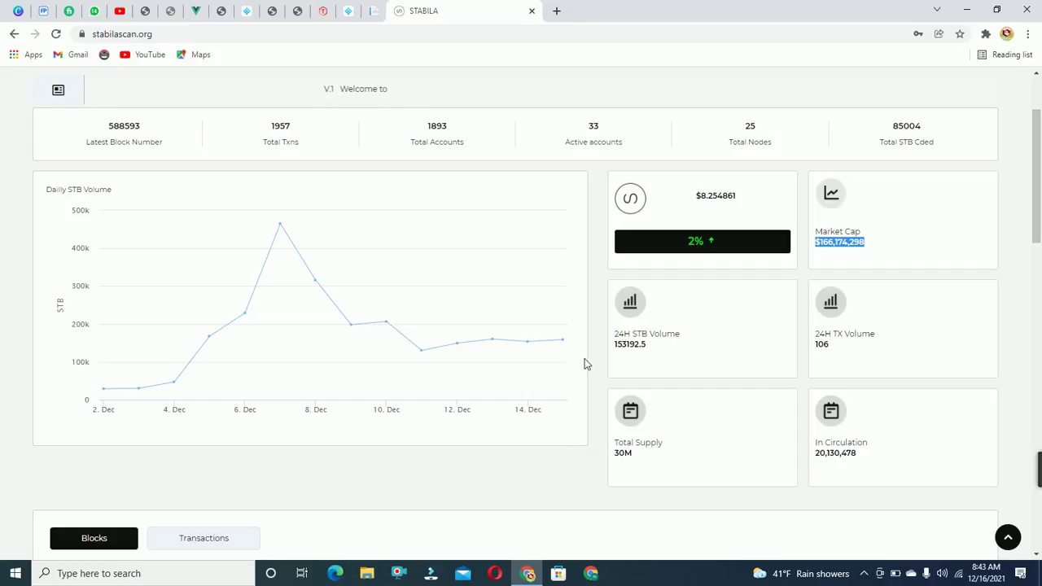
pyautogui.moveTo(656, 345); pyautogui.dragTo(619, 195)
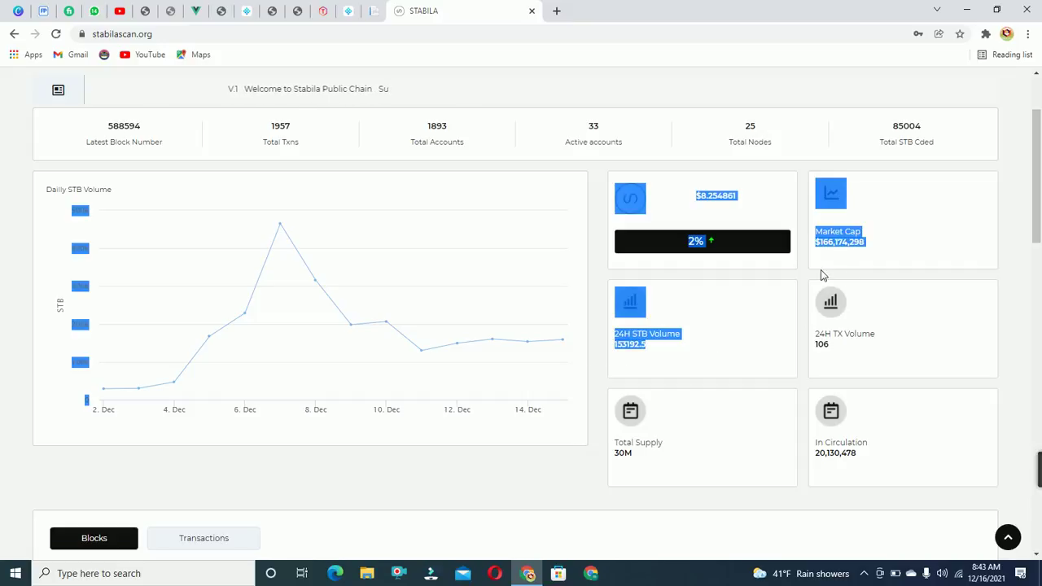
pyautogui.click(871, 363)
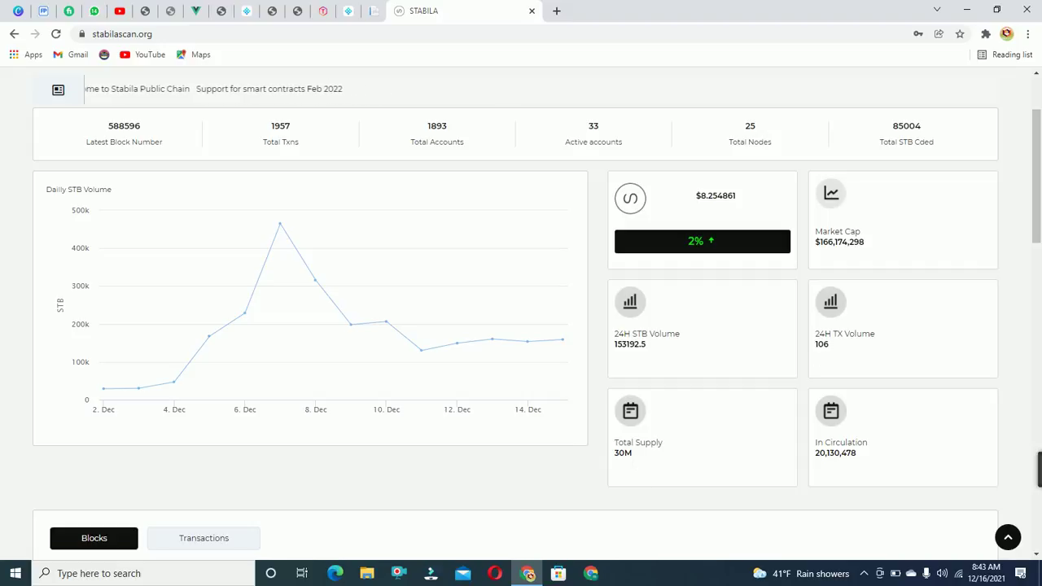
pyautogui.moveTo(618, 464); pyautogui.dragTo(612, 462)
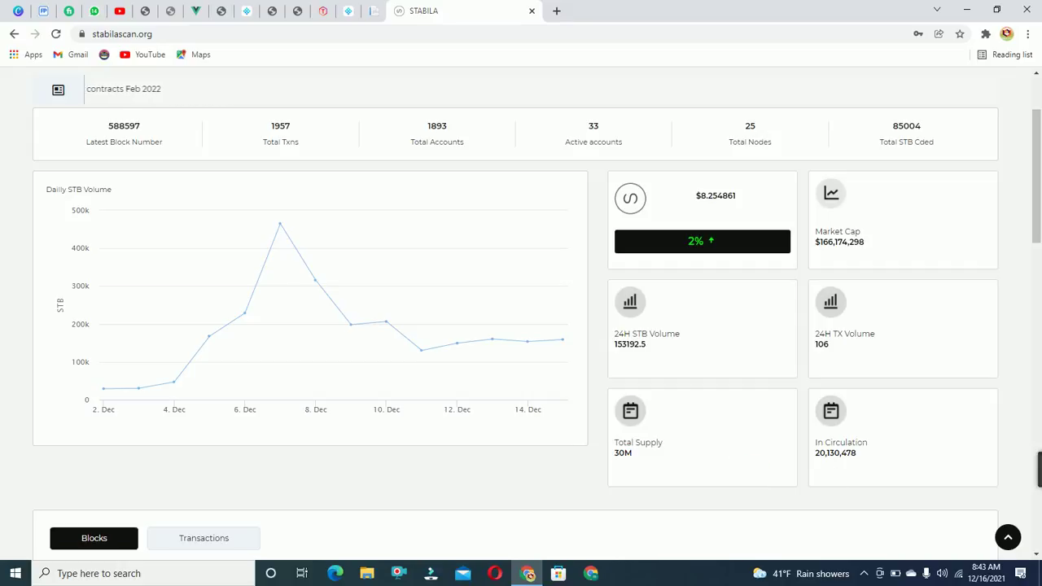
pyautogui.moveTo(826, 454); pyautogui.dragTo(869, 458)
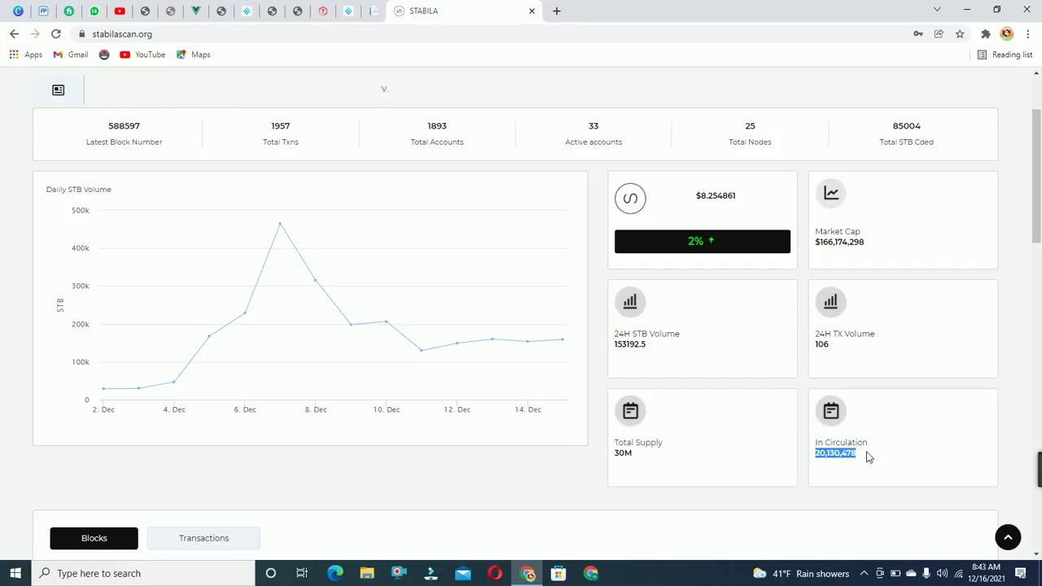
pyautogui.click(868, 457)
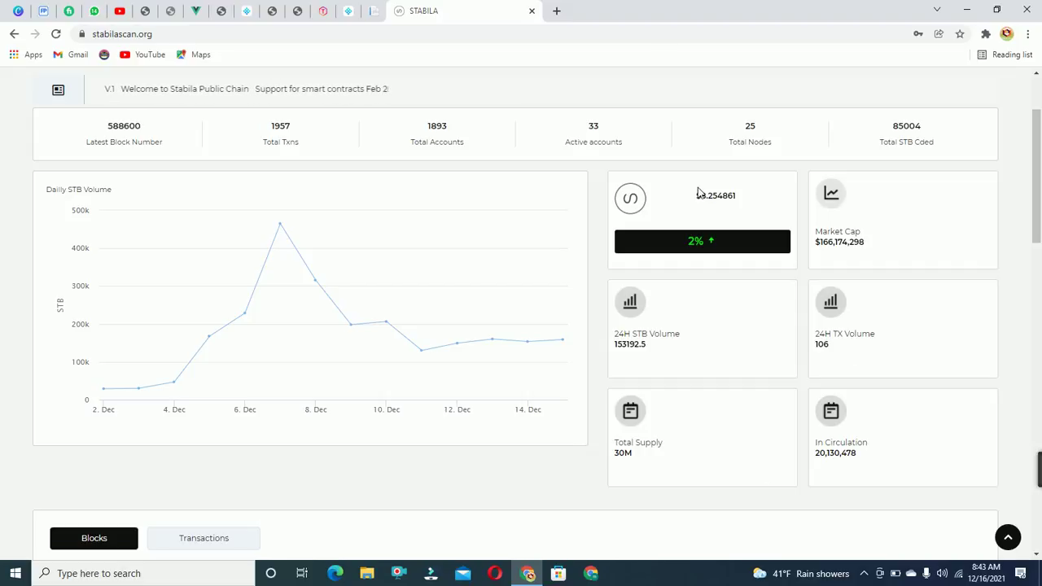
pyautogui.moveTo(693, 204); pyautogui.dragTo(758, 198)
pyautogui.click(758, 198)
# Show the recent transactions in the activity table and switch it back to the blocks list
pyautogui.moveTo(1040, 208); pyautogui.dragTo(1040, 278)
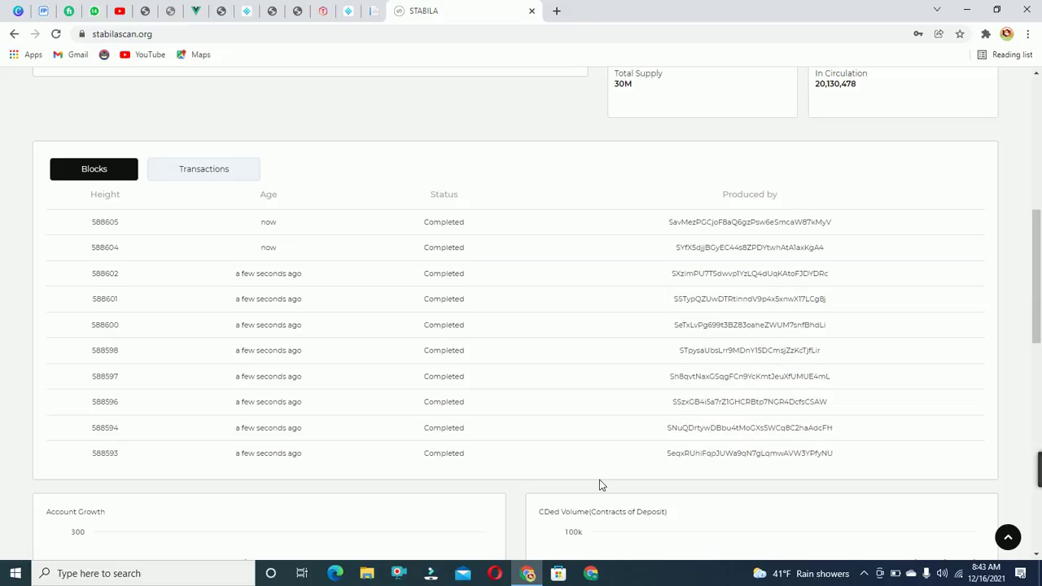
pyautogui.click(188, 171)
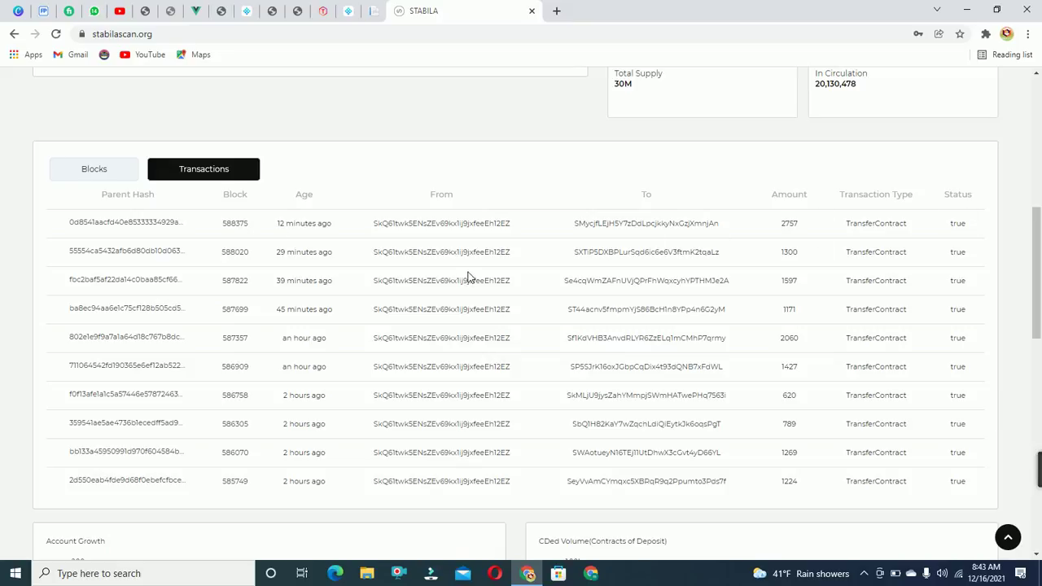
pyautogui.click(89, 179)
# Review the account growth and CDed volume charts, and view the STB Price chart over 1H and 1D
pyautogui.moveTo(1036, 225); pyautogui.dragTo(1037, 293)
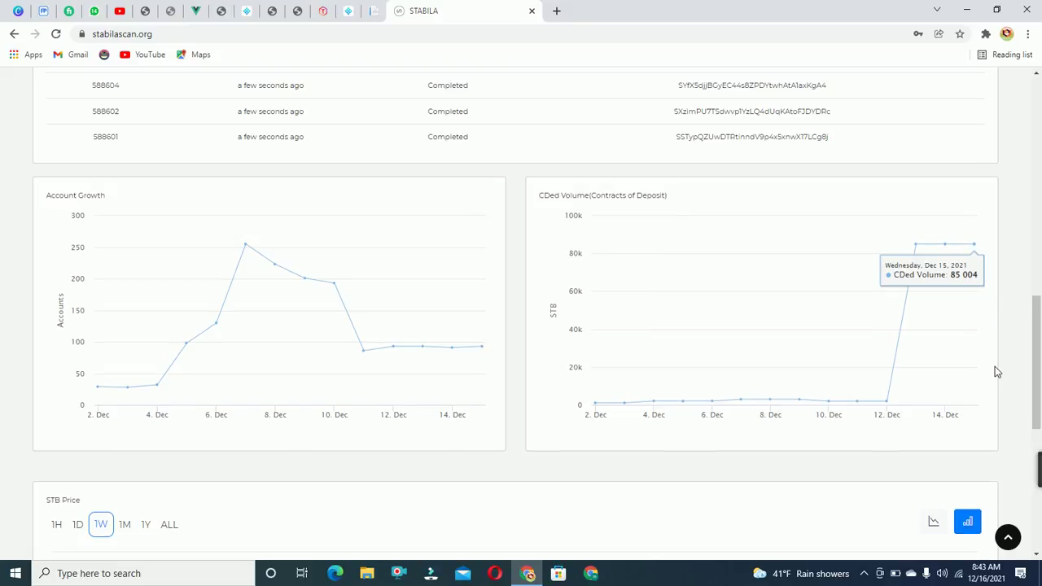
pyautogui.moveTo(1037, 341); pyautogui.dragTo(1039, 423)
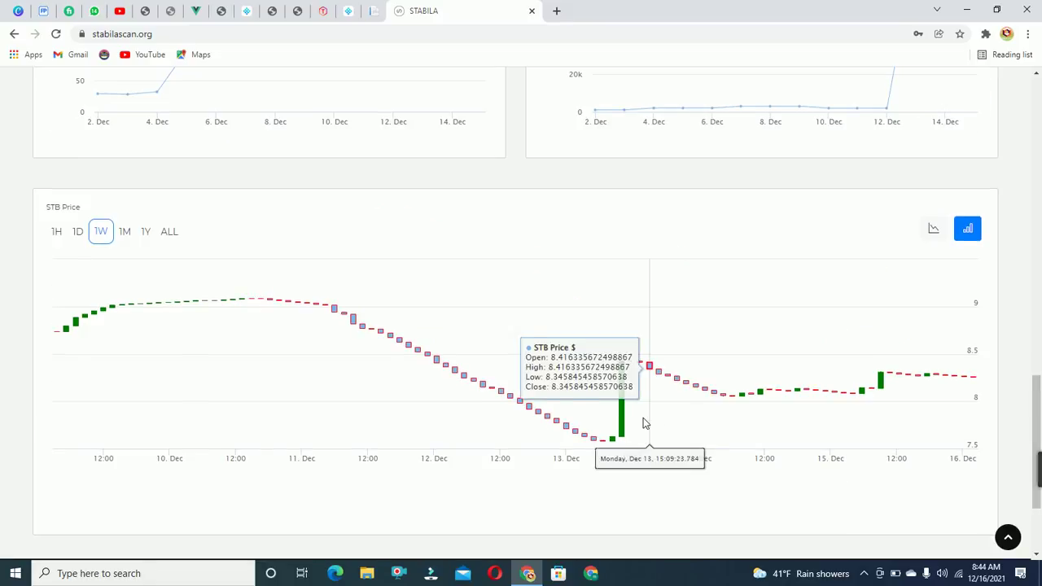
pyautogui.click(78, 237)
pyautogui.click(60, 236)
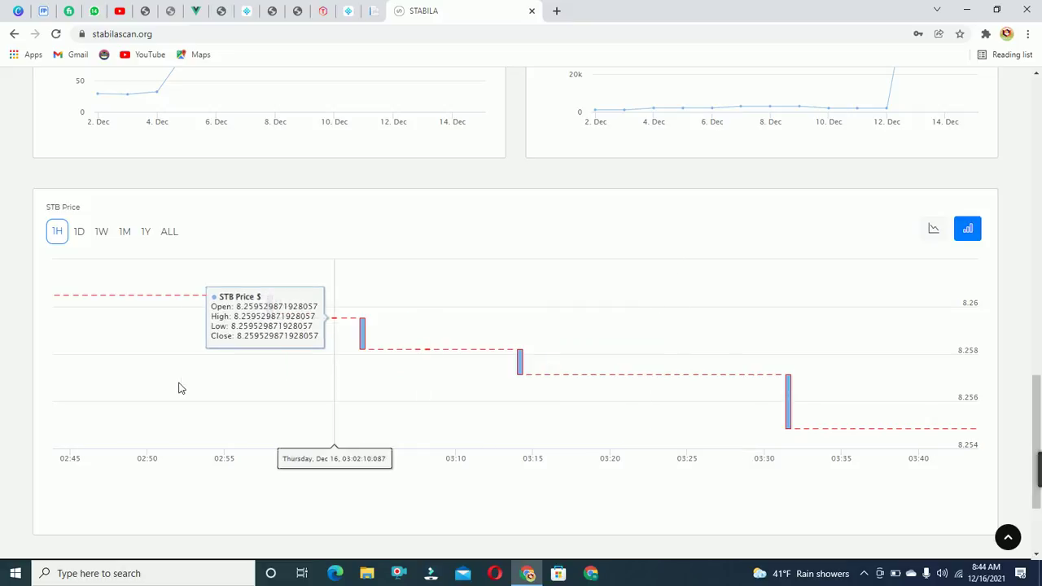
pyautogui.click(79, 232)
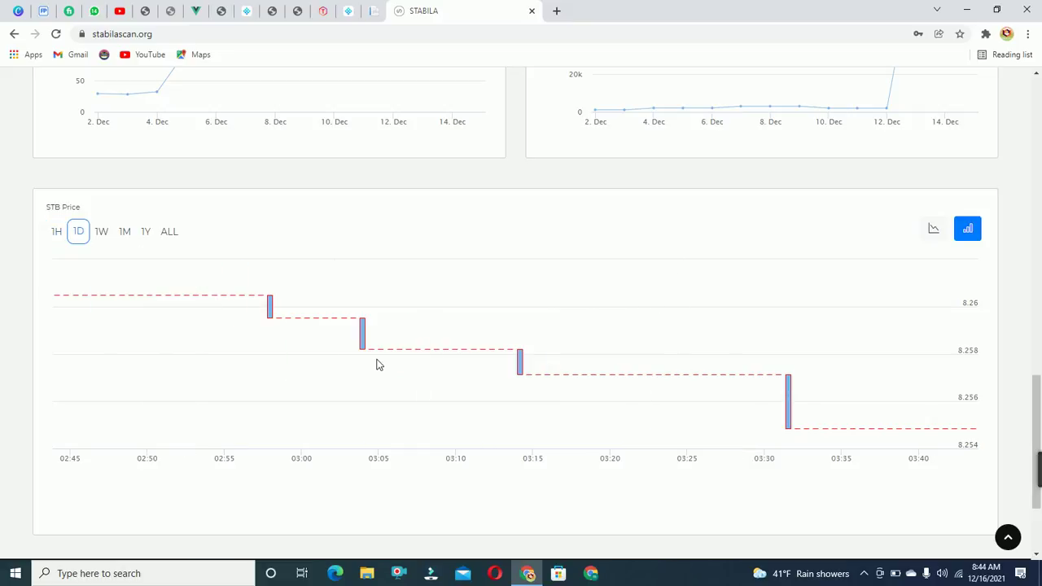
# Open the project's Twitter profile from the site footer and look through its tweets without logging in
pyautogui.scroll(-3, 888, 325)
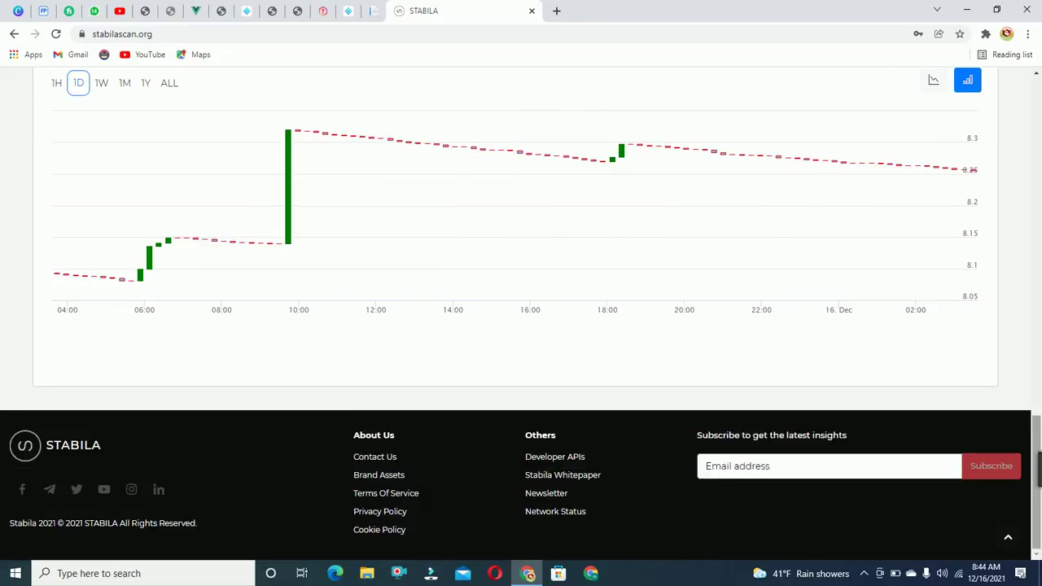
pyautogui.click(77, 490)
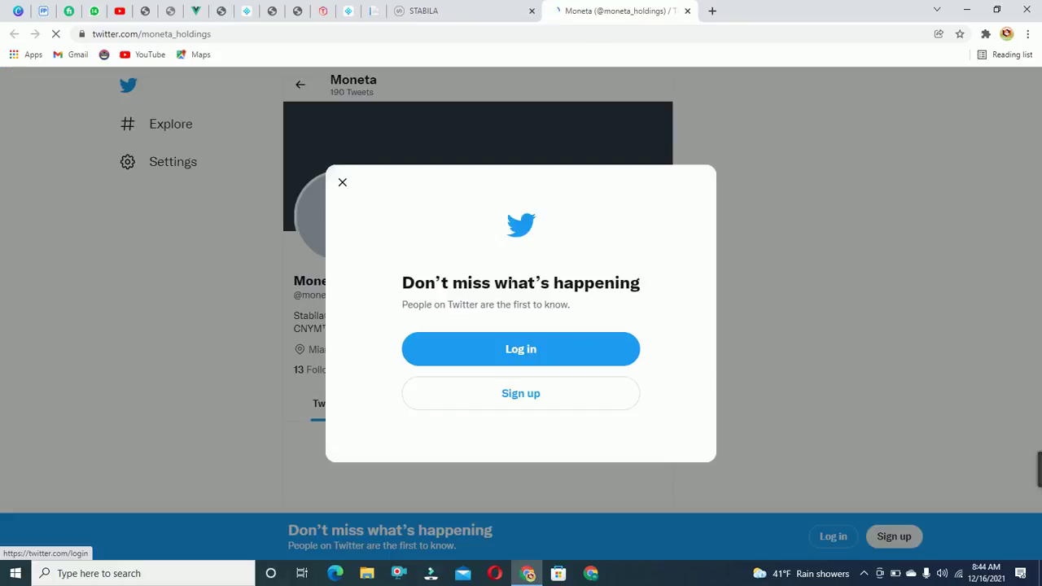
pyautogui.click(343, 183)
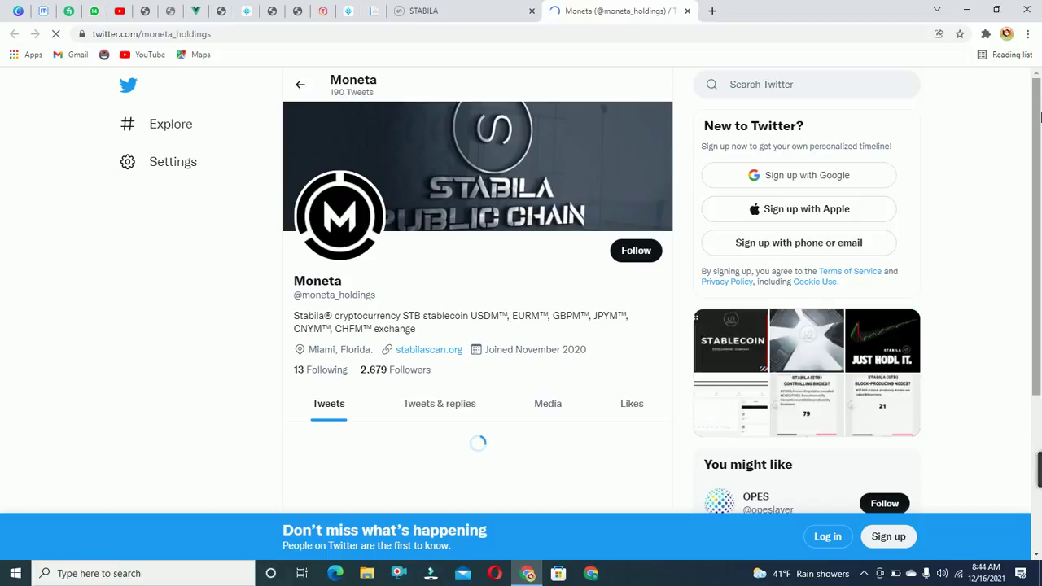
pyautogui.scroll(-2, 1039, 121)
pyautogui.scroll(2, 1038, 121)
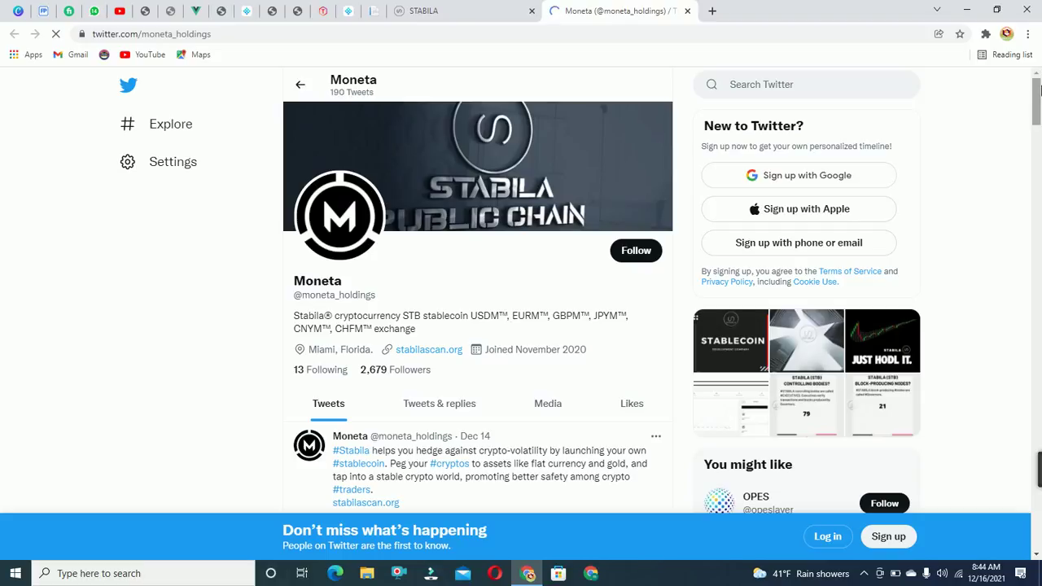
pyautogui.scroll(-2, 1039, 110)
pyautogui.scroll(-3, 1039, 110)
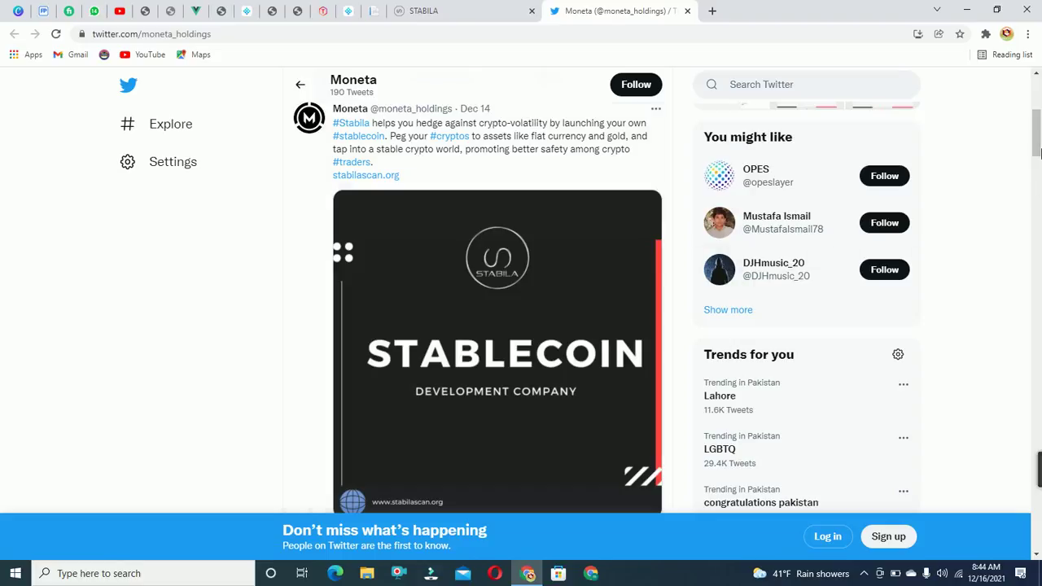
pyautogui.scroll(3, 1038, 130)
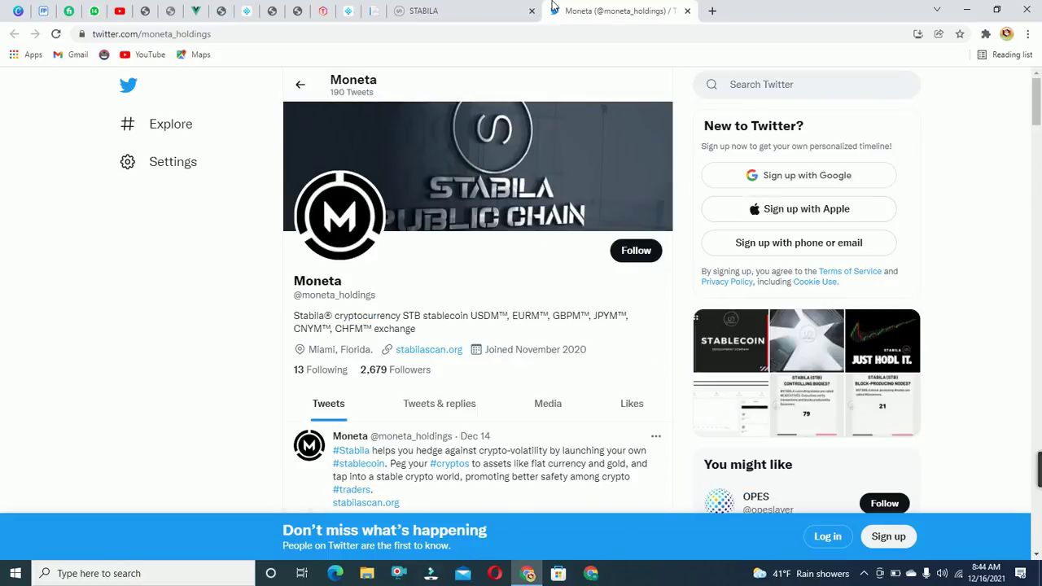
# Return to the Stabila site, open the registration form and clear its prefilled e-mail address
pyautogui.click(481, 6)
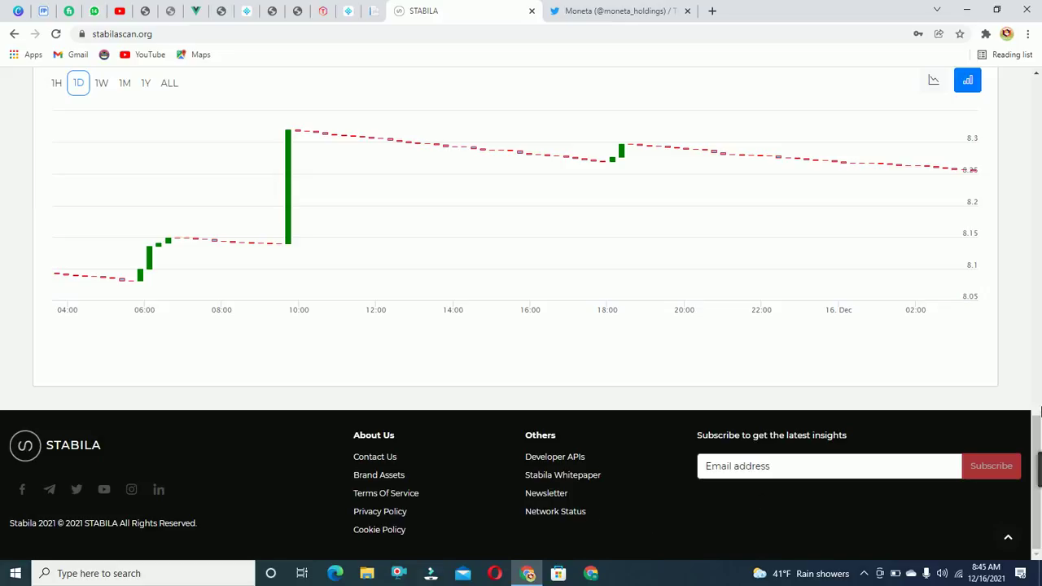
pyautogui.scroll(15, 1039, 440)
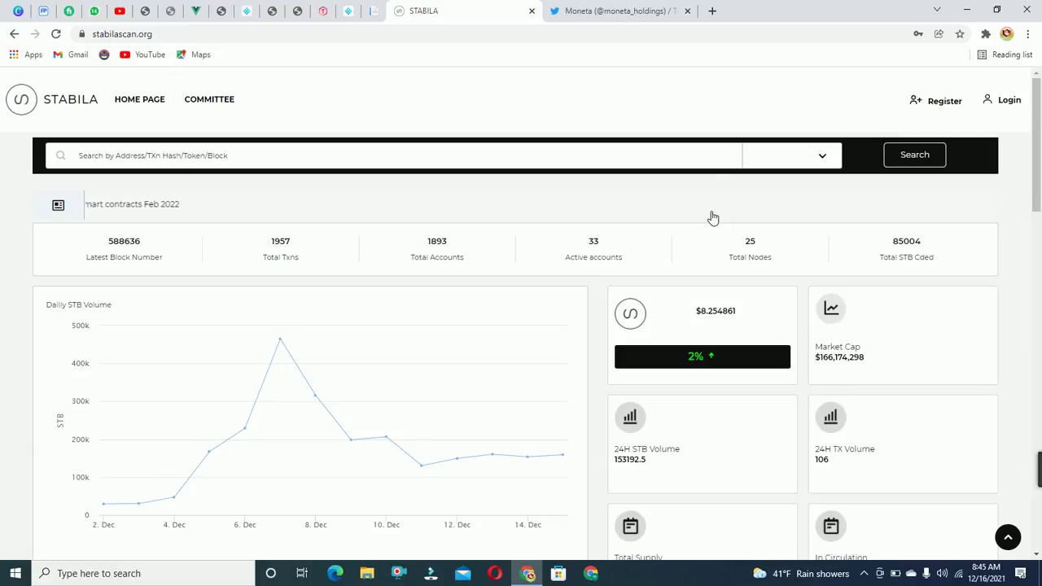
pyautogui.click(943, 101)
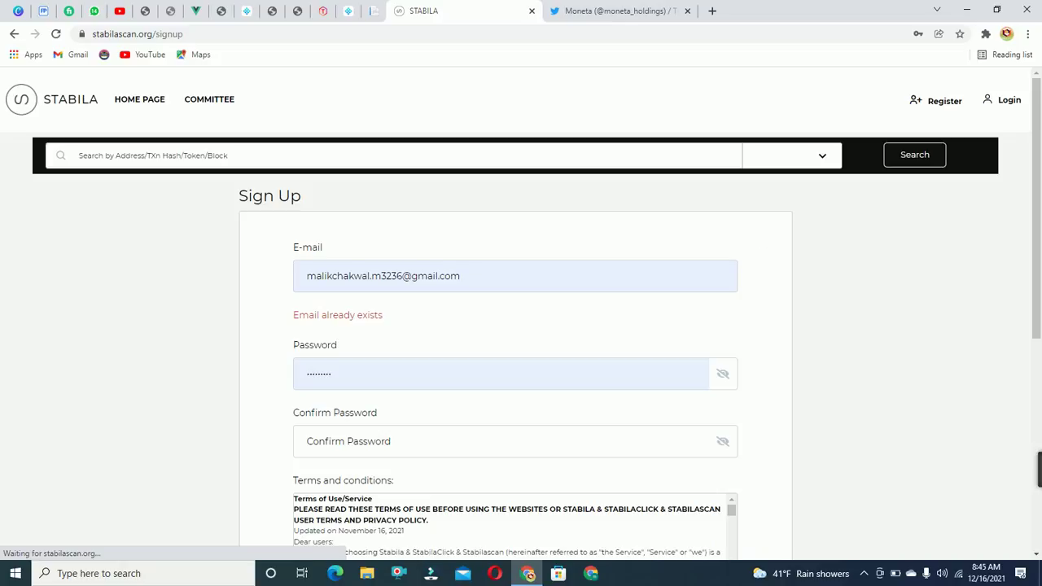
pyautogui.hotkey('ctrl', 'a')
pyautogui.press('BackSpace')
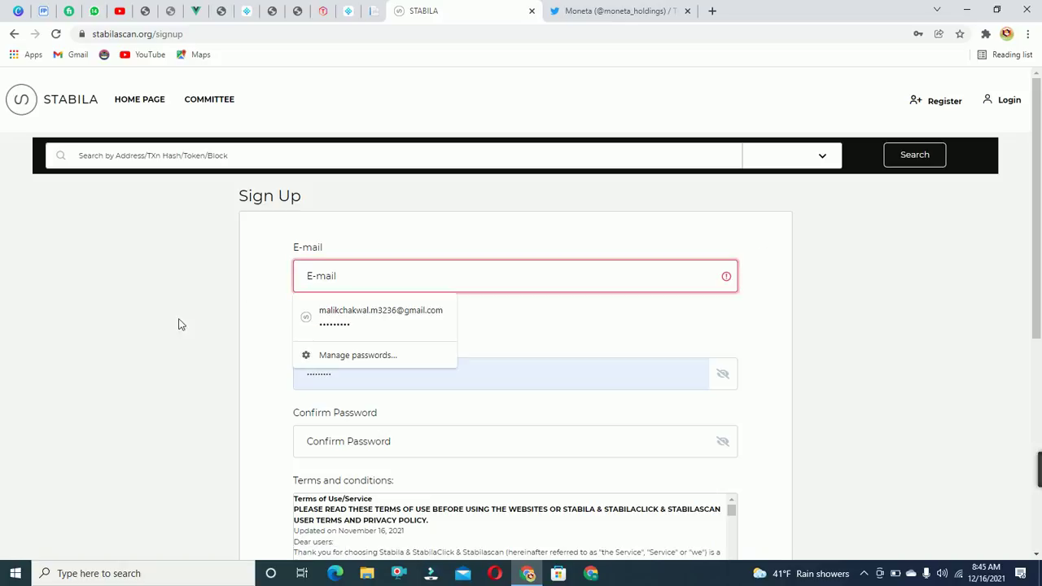
pyautogui.click(489, 310)
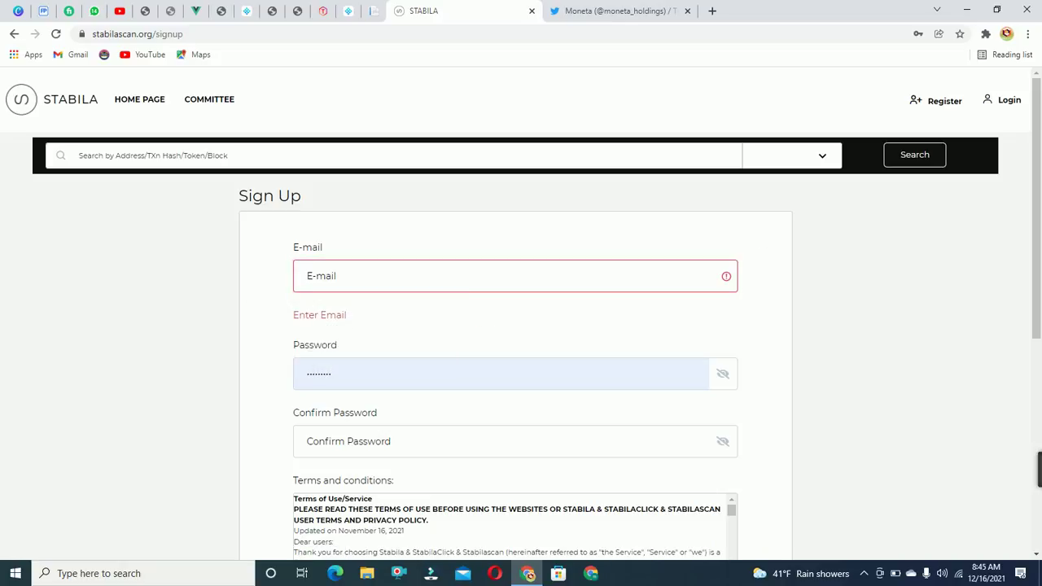
# Go through the sign-up terms to their end and agree to the terms and conditions
pyautogui.scroll(-3, 521, 325)
pyautogui.scroll(1, 521, 325)
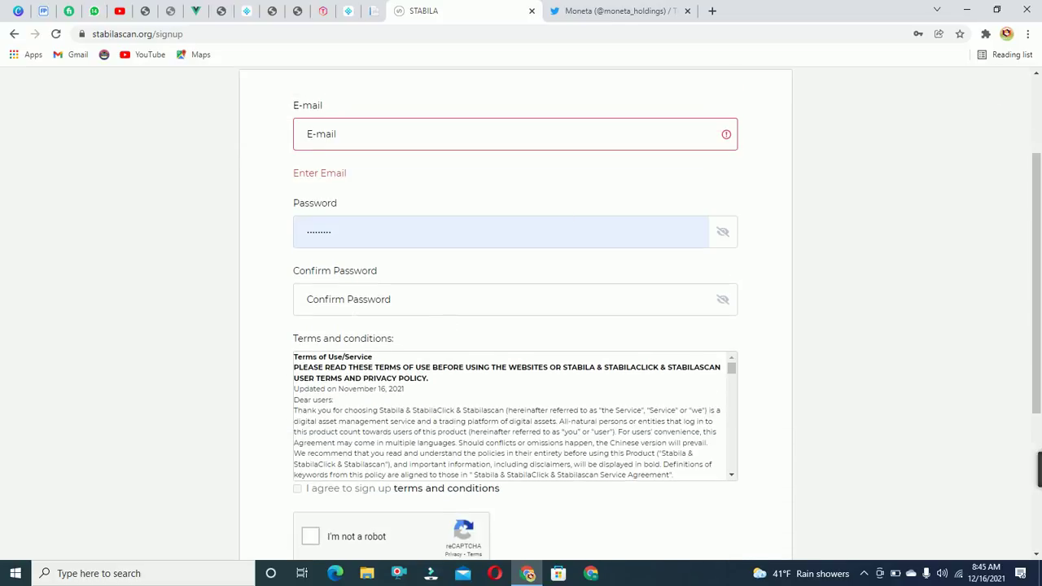
pyautogui.scroll(-1, 521, 326)
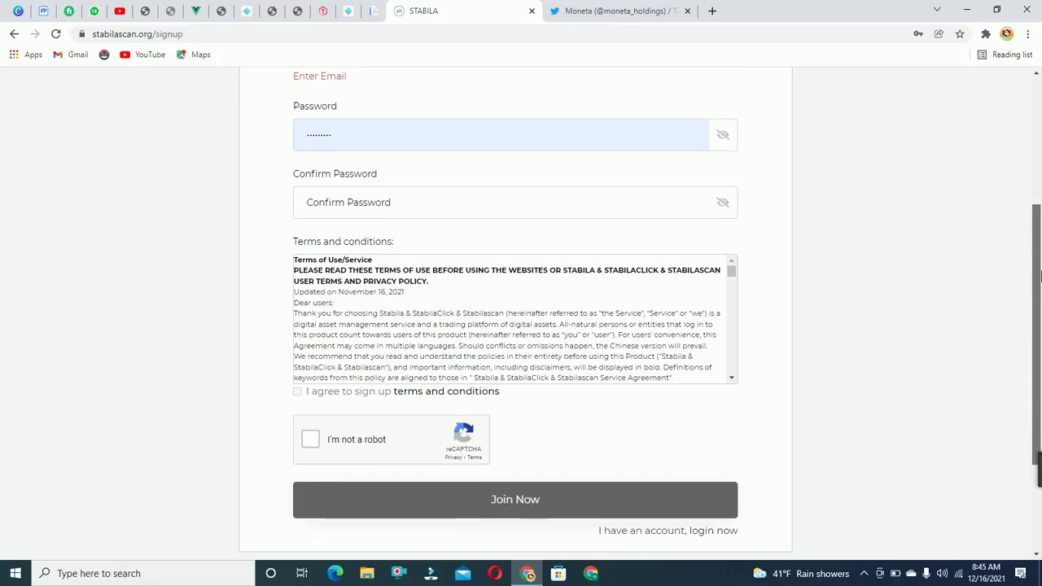
pyautogui.moveTo(730, 275); pyautogui.dragTo(739, 381)
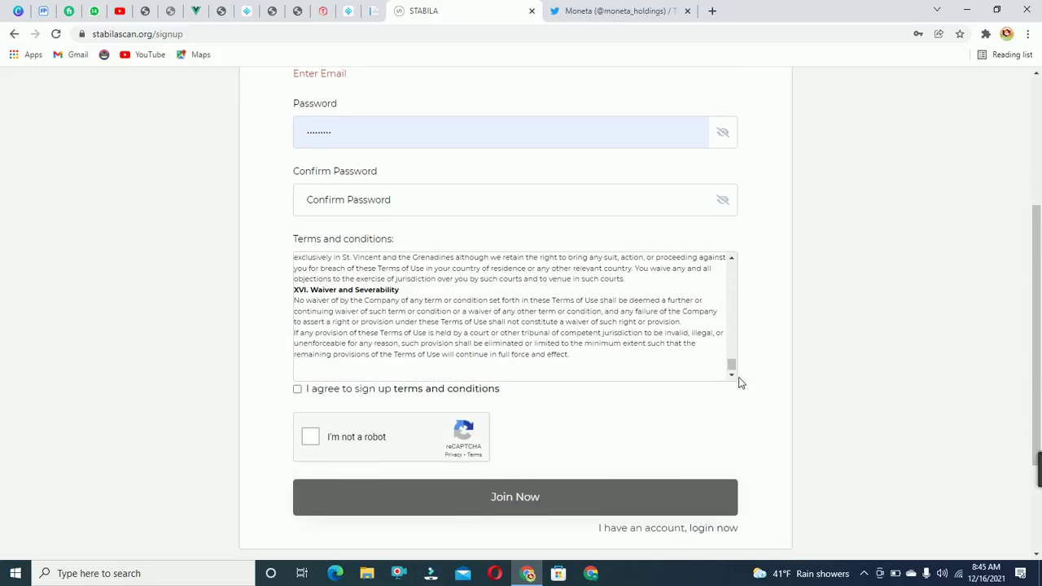
pyautogui.click(297, 390)
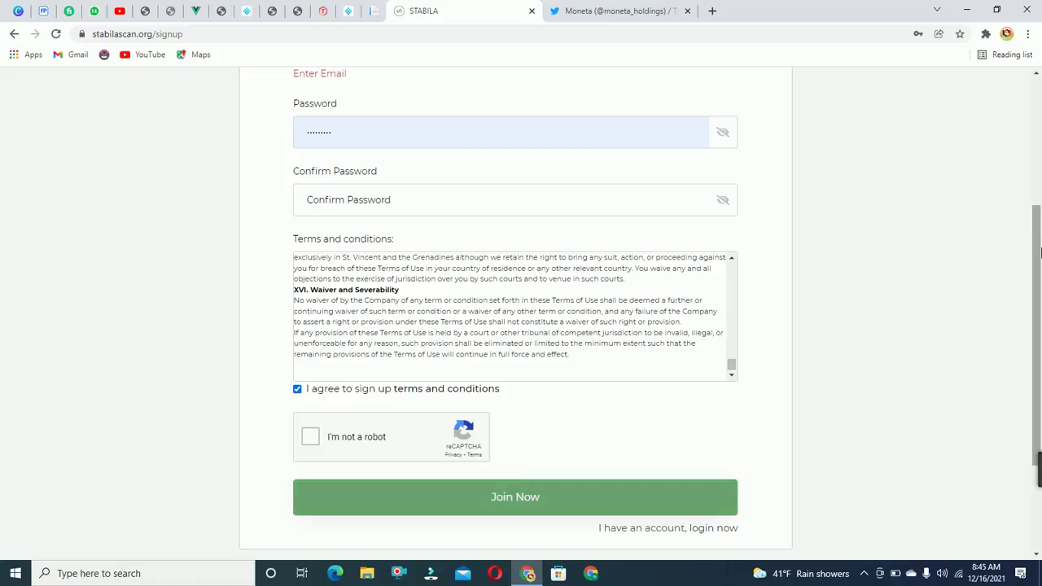
# Log in to the existing account with the prefilled credentials and reCAPTCHA check, and highlight its wallet address
pyautogui.moveTo(1040, 270); pyautogui.dragTo(1039, 138)
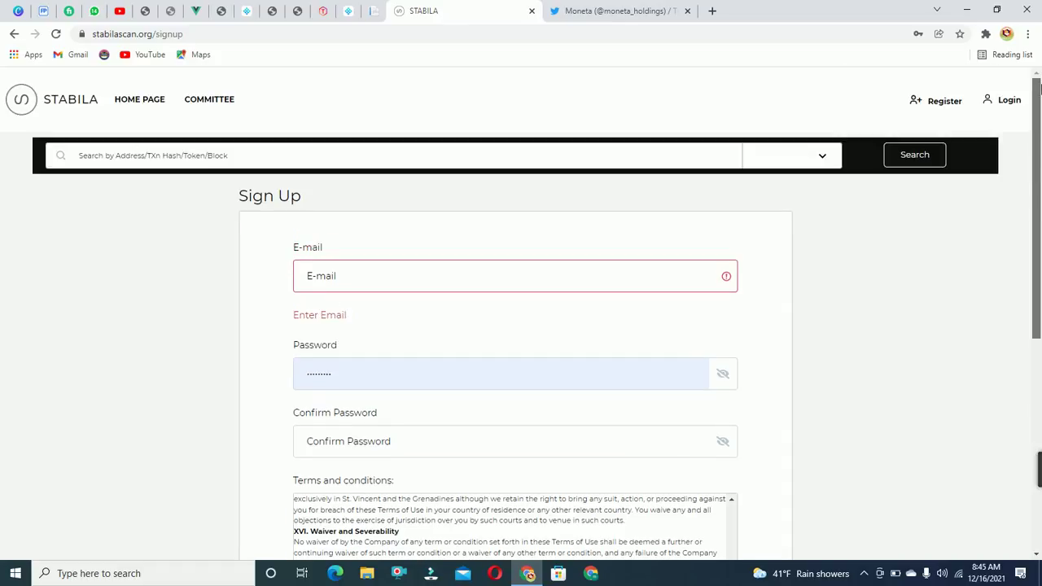
pyautogui.click(1008, 100)
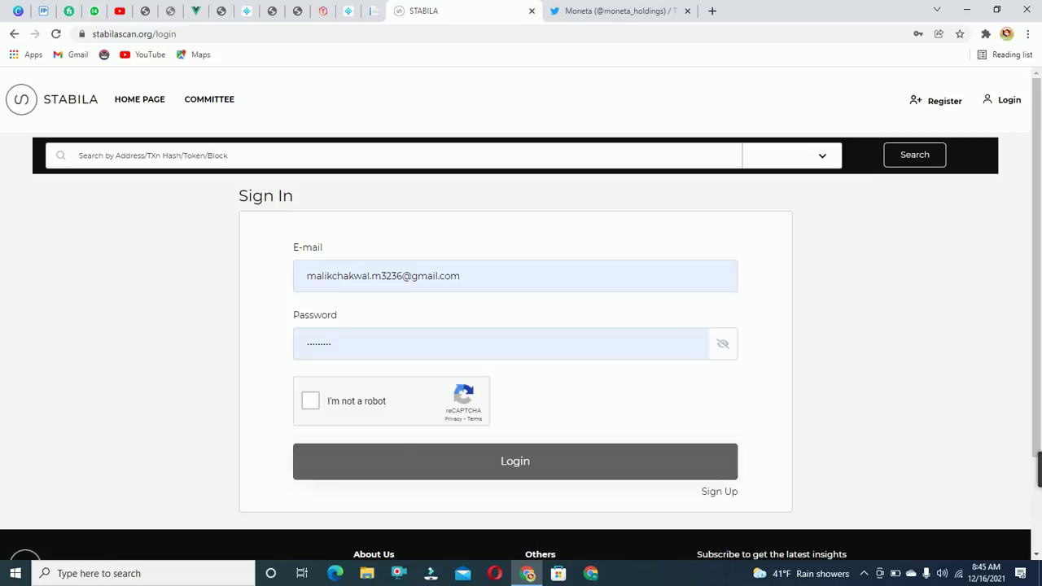
pyautogui.click(313, 400)
pyautogui.click(505, 464)
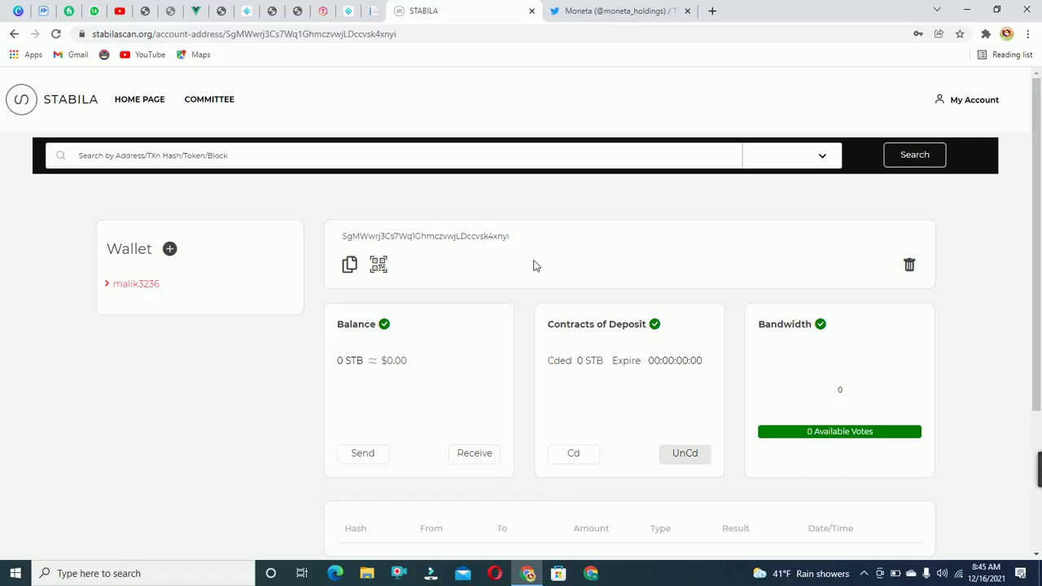
pyautogui.moveTo(340, 236); pyautogui.dragTo(518, 251)
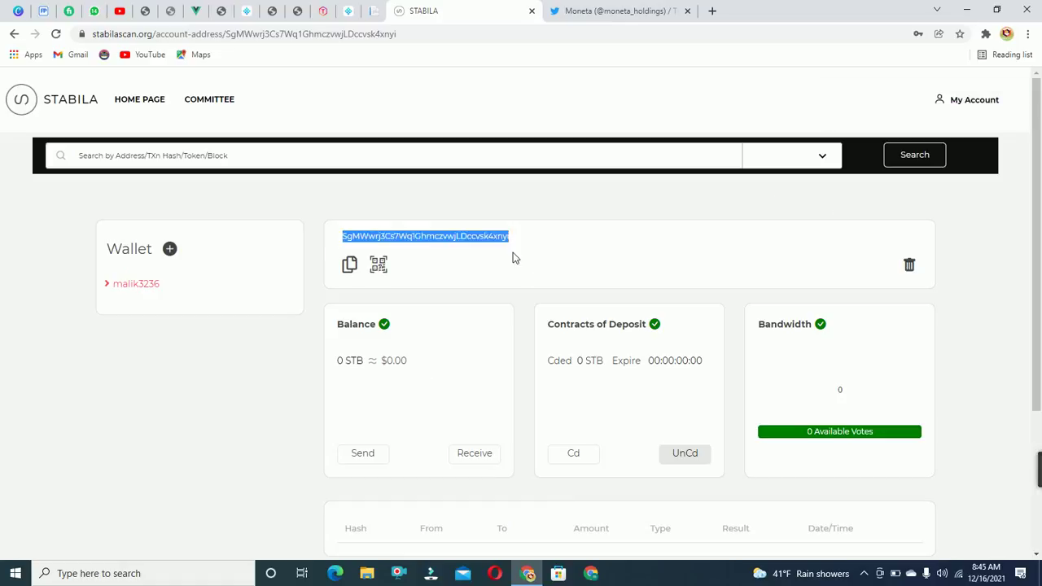
pyautogui.click(484, 274)
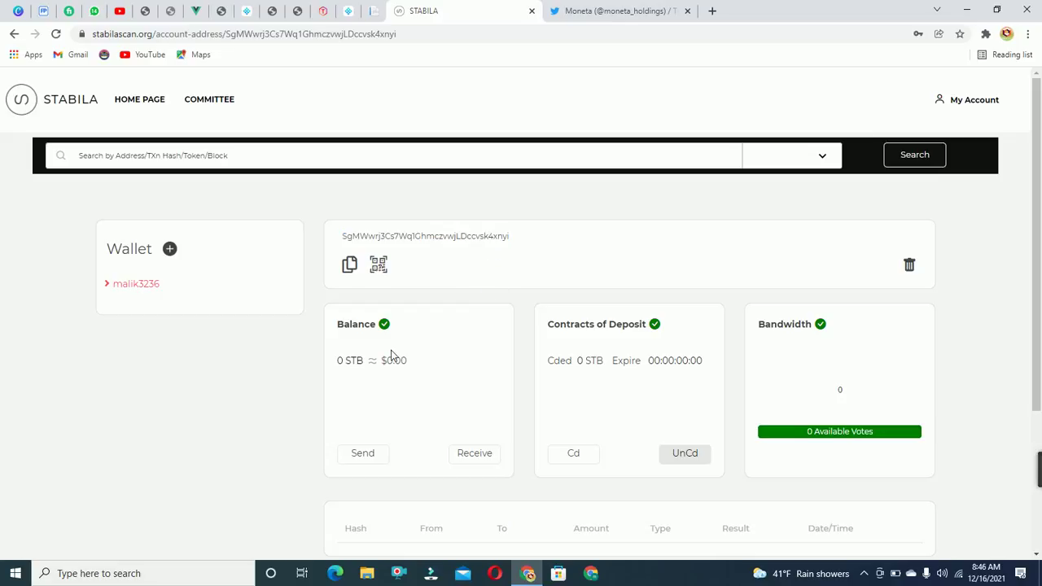
# Open the form for creating a new wallet address, clear its prefilled alias, and close it without creating an address
pyautogui.click(169, 249)
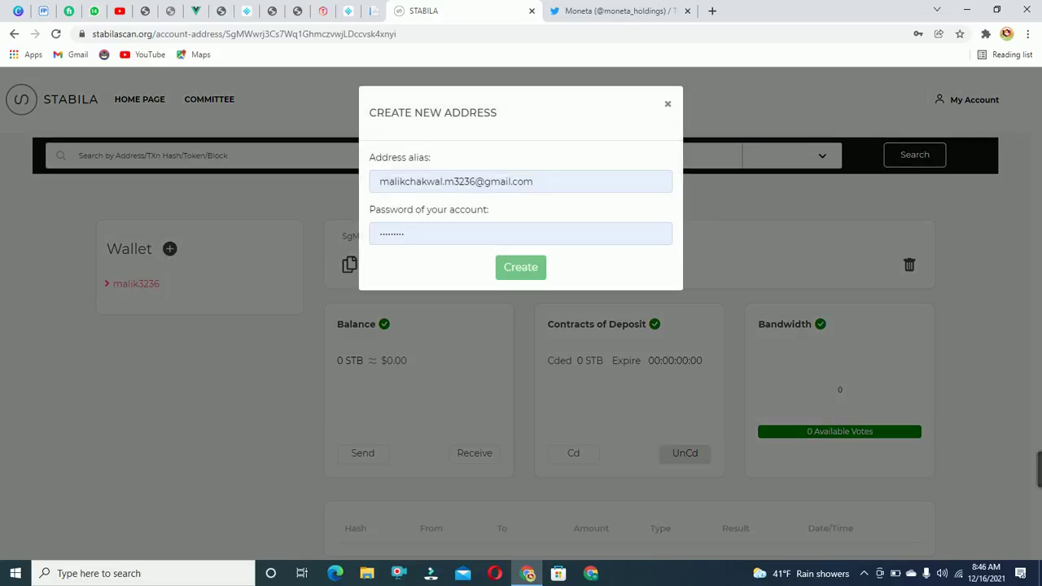
pyautogui.tripleClick(383, 182)
pyautogui.press('BackSpace')
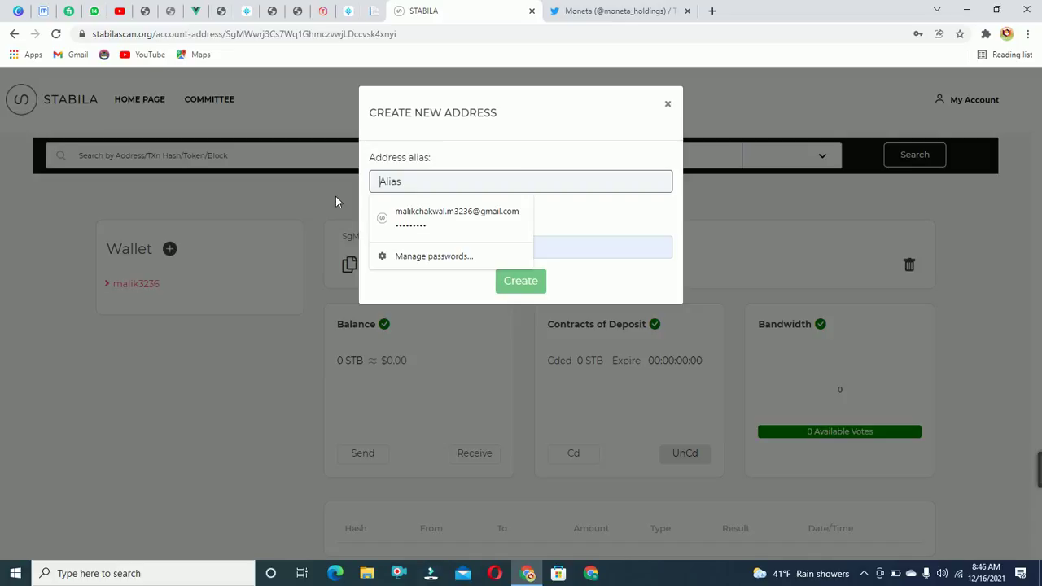
pyautogui.click(499, 152)
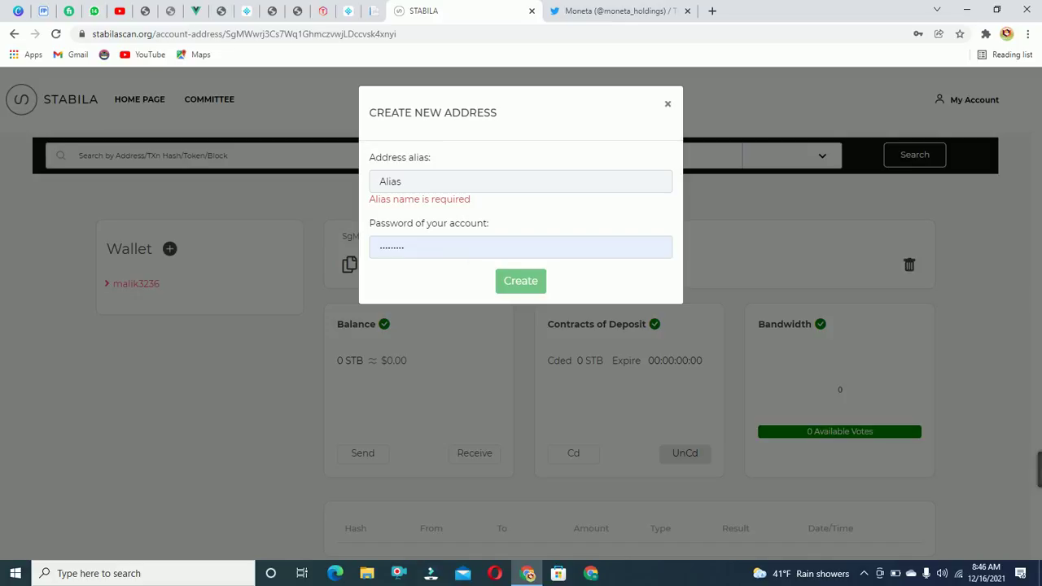
pyautogui.click(668, 106)
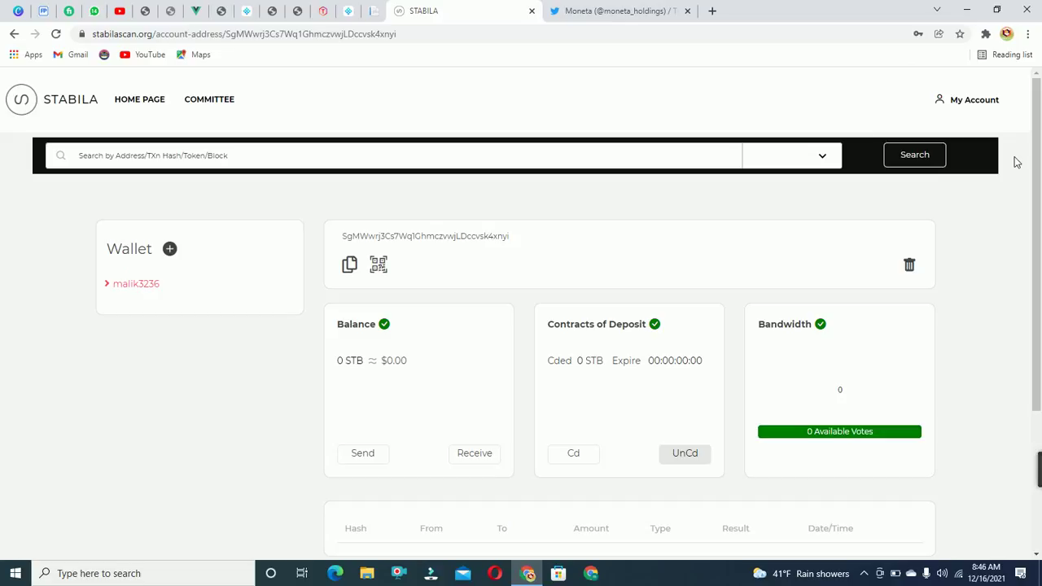
# View the wallet's receive details with its address and QR code, close them, and look over the account page
pyautogui.moveTo(1035, 161); pyautogui.dragTo(1039, 227)
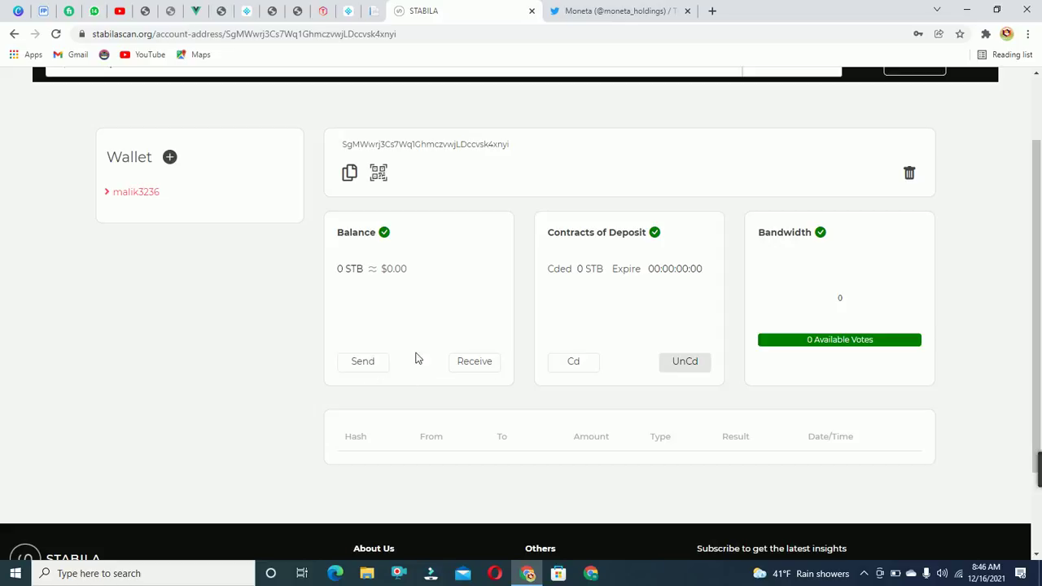
pyautogui.click(460, 362)
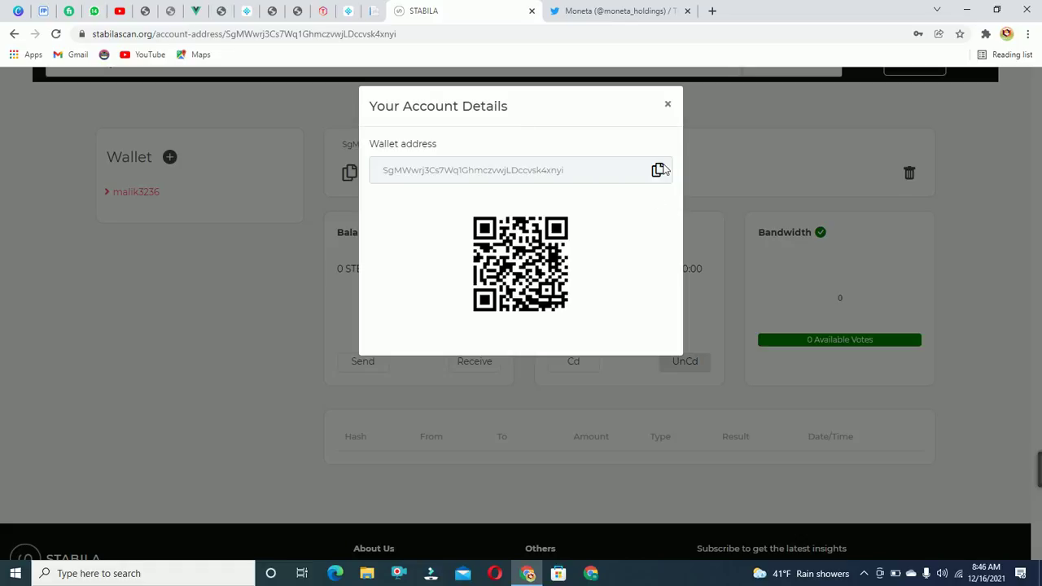
pyautogui.click(668, 106)
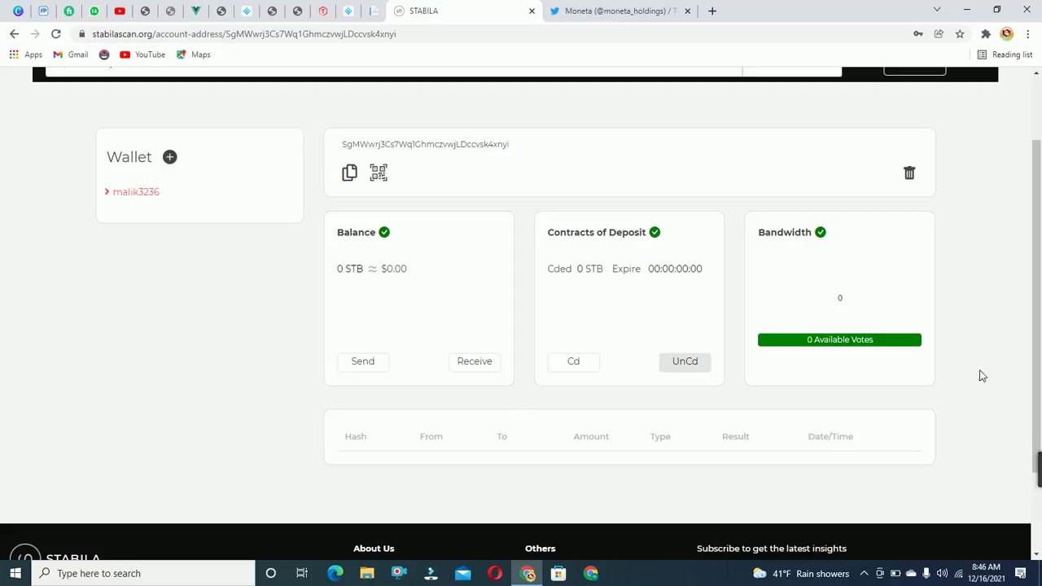
pyautogui.moveTo(1038, 287)
pyautogui.mouseDown()
pyautogui.moveTo(1040, 361)
pyautogui.moveTo(1040, 303)
pyautogui.mouseUp()
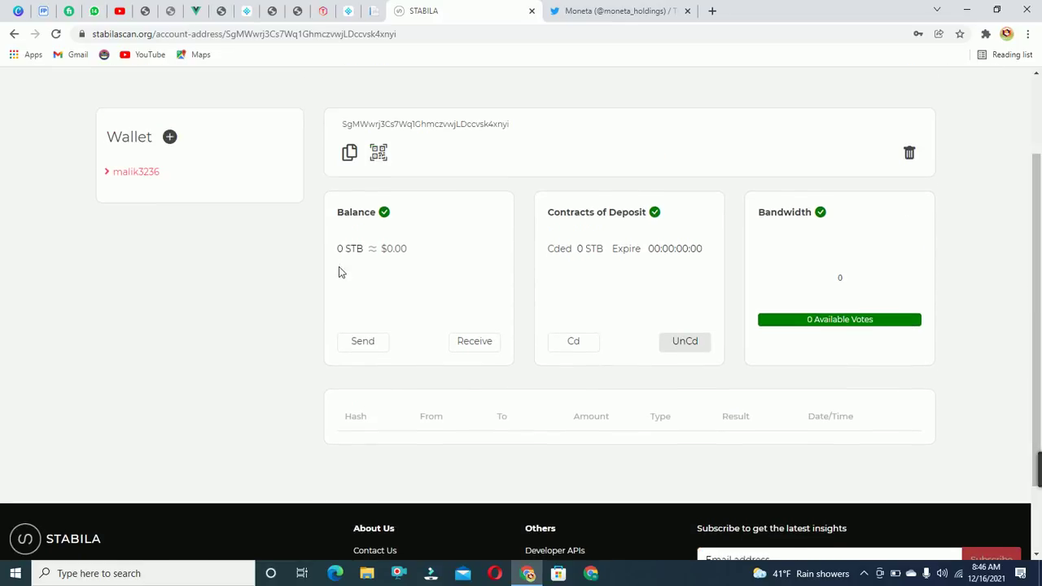
pyautogui.moveTo(1039, 272); pyautogui.dragTo(1041, 143)
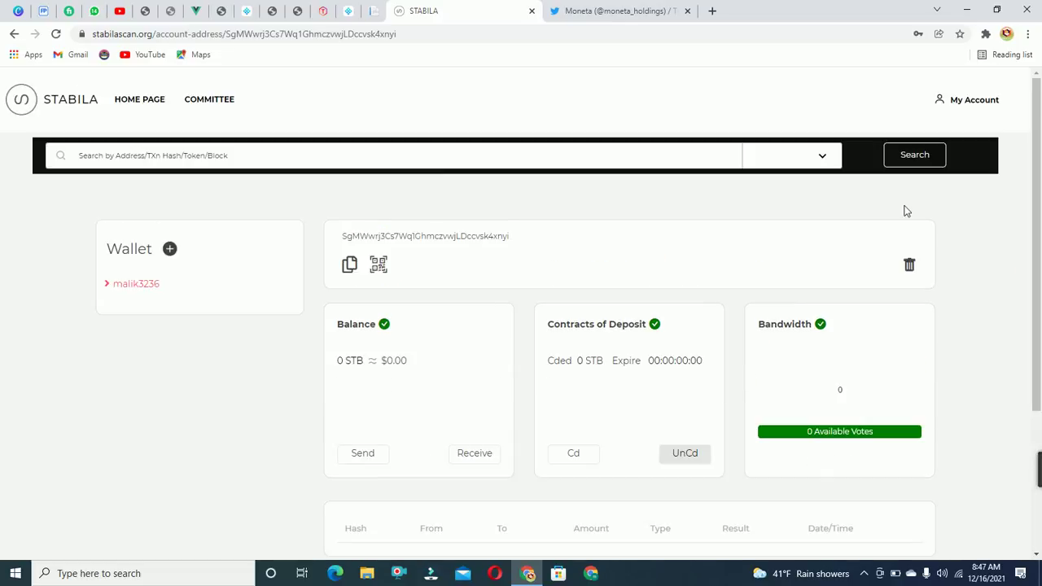
# Open the account's security settings and look through the MFA, White list IP and Reset Password sections
pyautogui.click(969, 100)
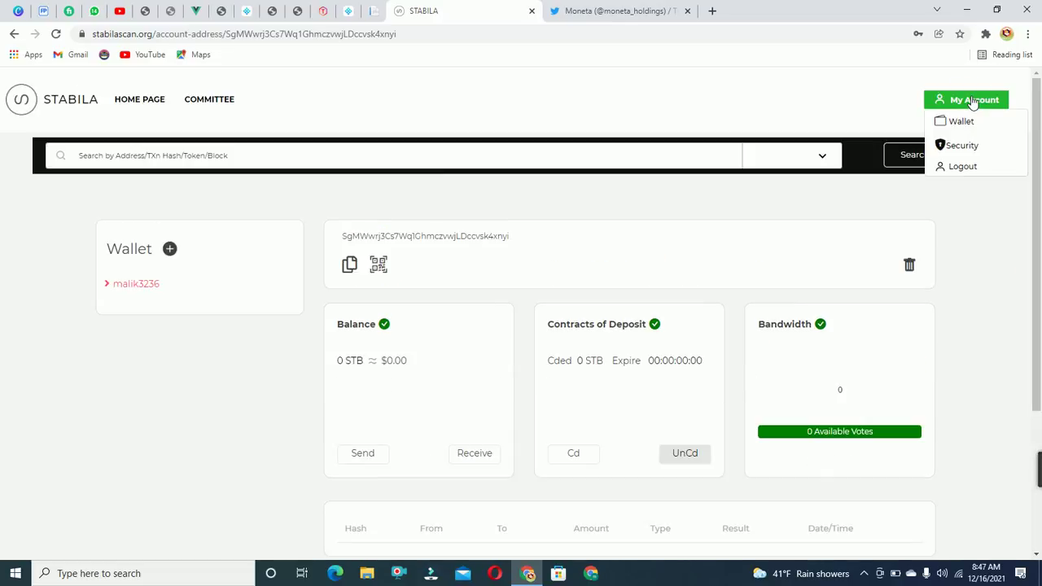
pyautogui.click(972, 145)
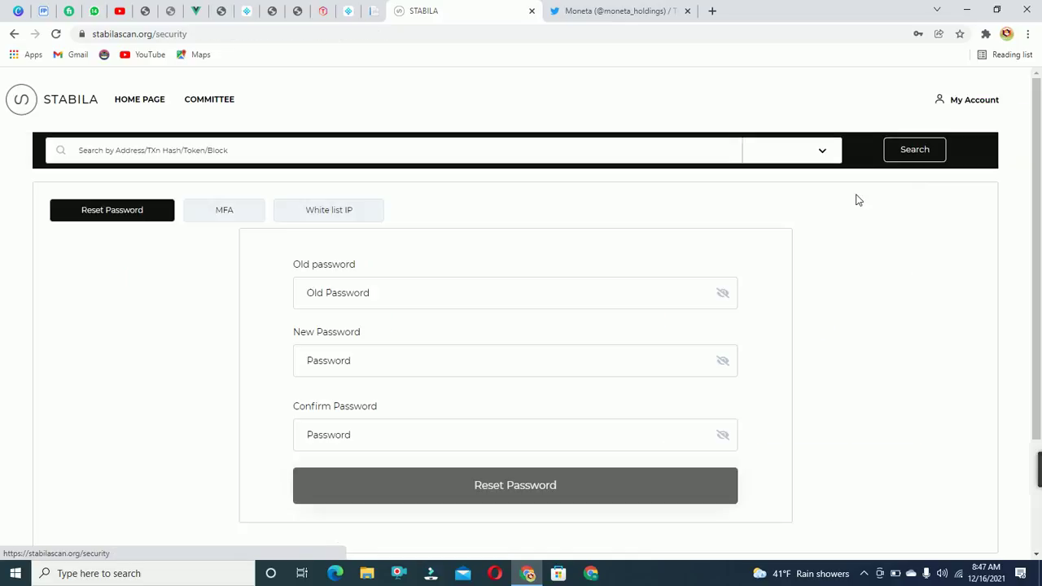
pyautogui.click(223, 210)
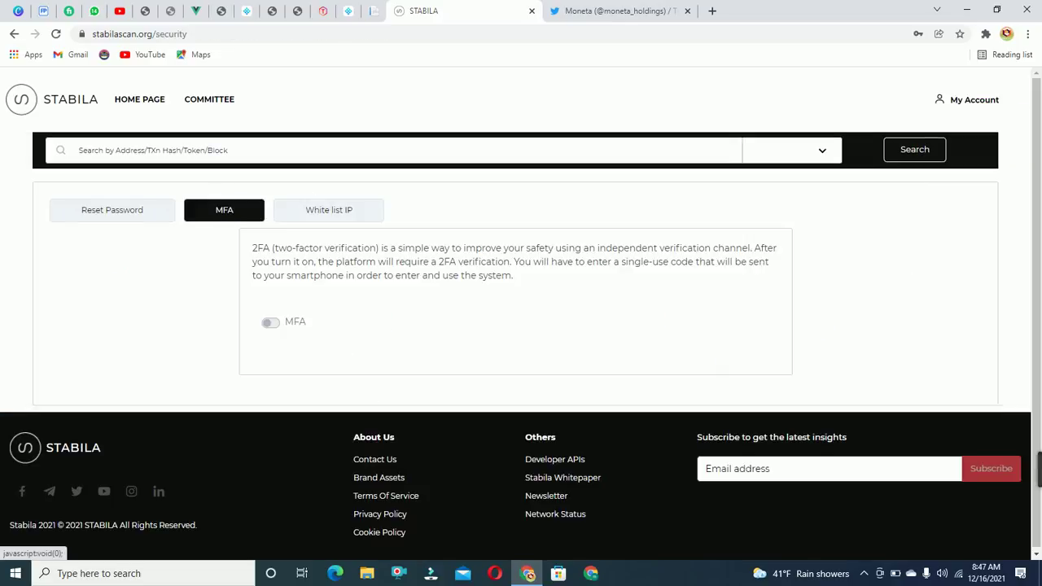
pyautogui.click(356, 213)
pyautogui.click(223, 210)
pyautogui.click(119, 216)
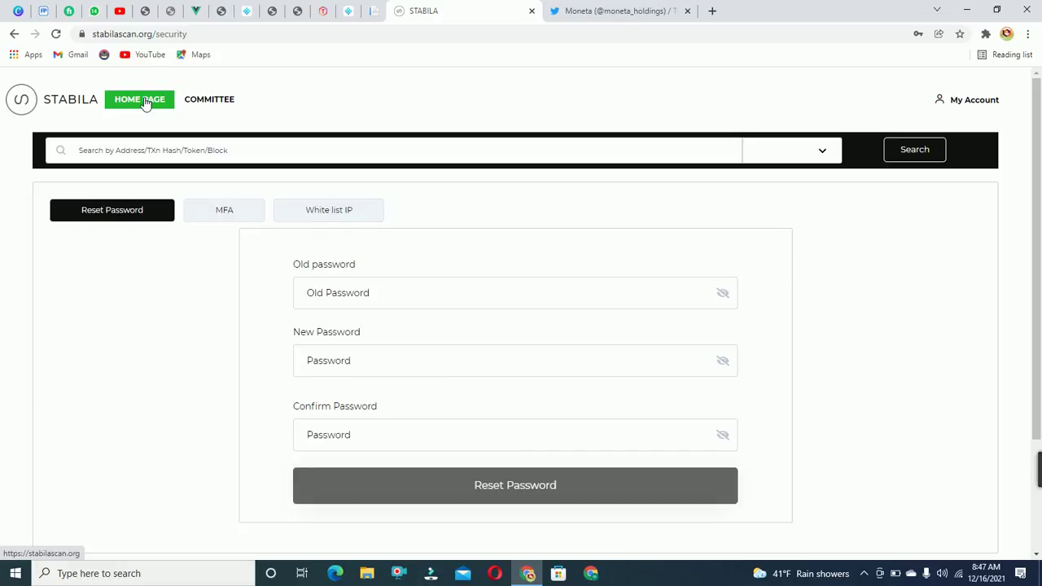
# Return to the account's wallet page, view the Amount Transfer Form for sending STB, and close it without transferring
pyautogui.click(999, 101)
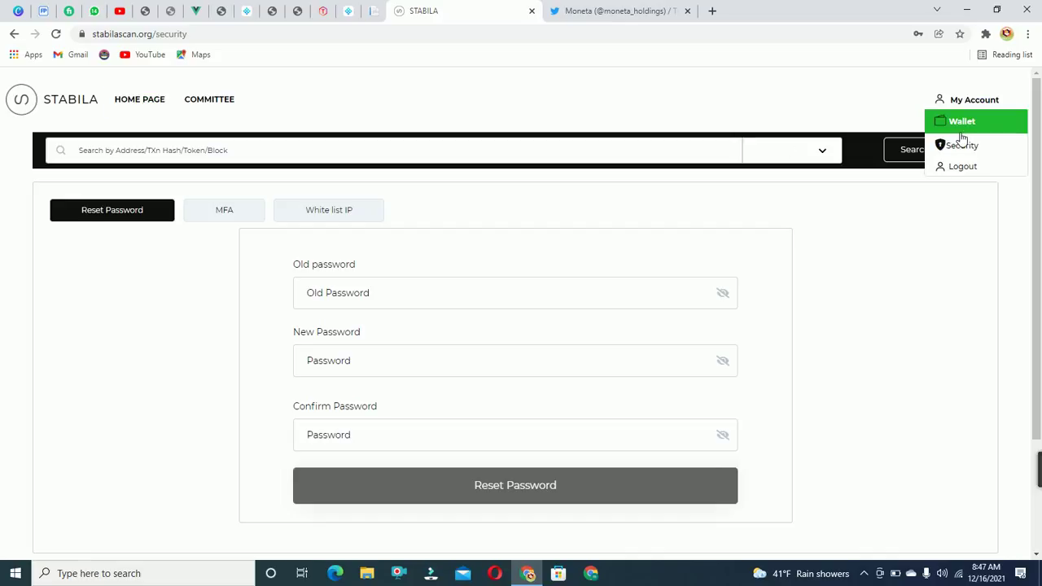
pyautogui.click(954, 131)
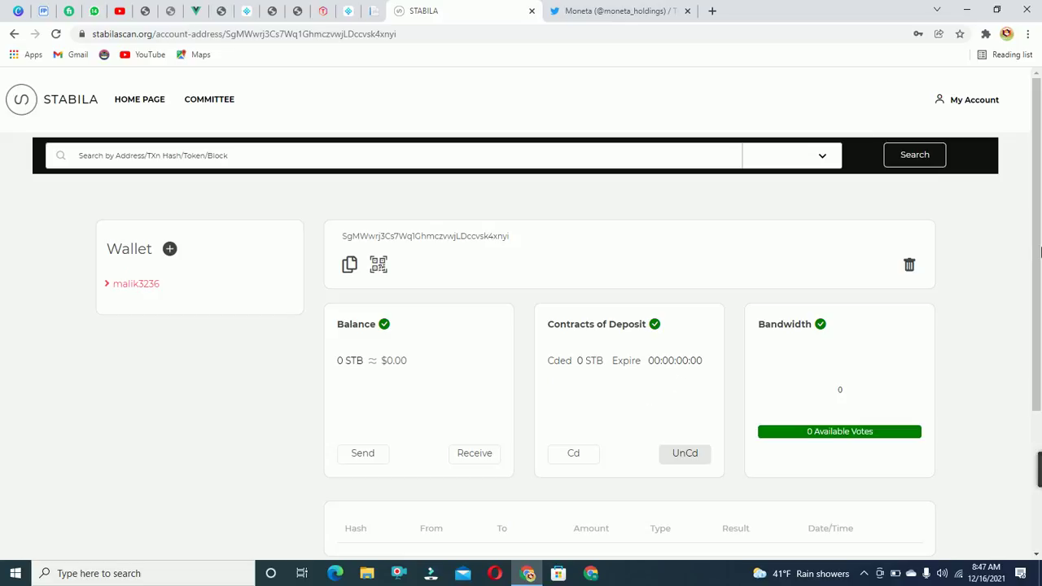
pyautogui.scroll(-1, 838, 386)
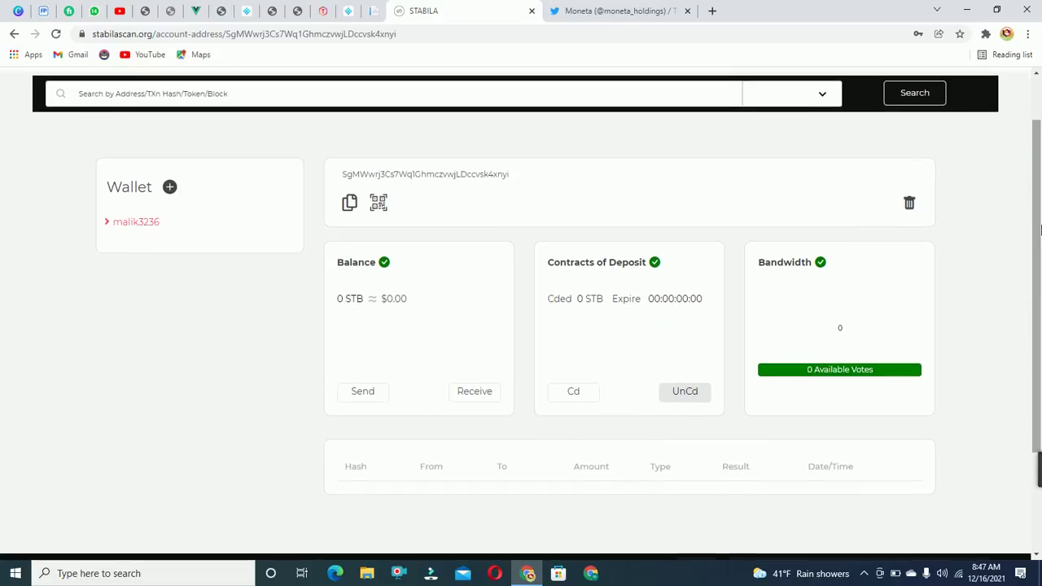
pyautogui.click(372, 388)
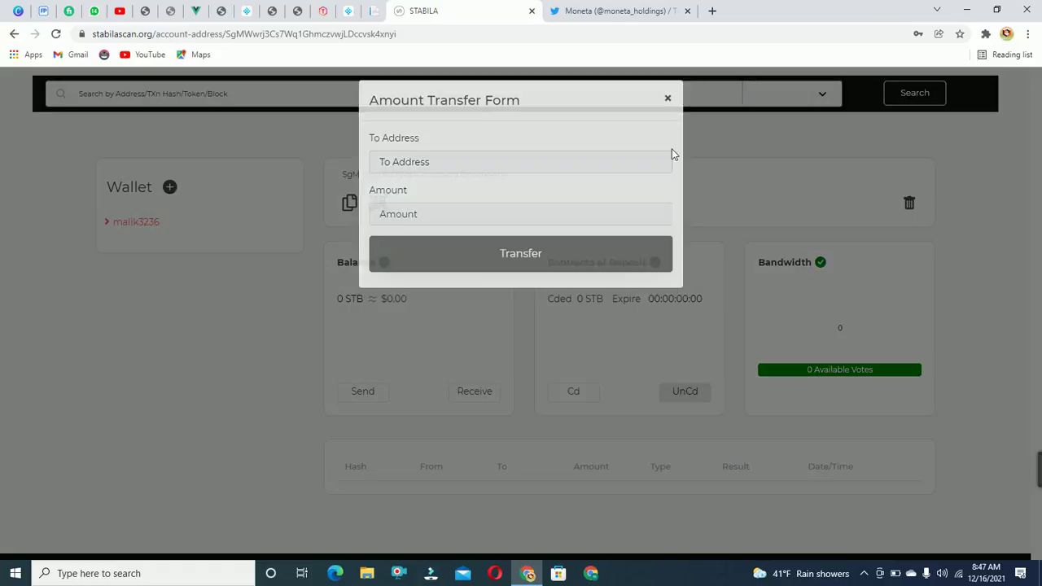
pyautogui.click(708, 123)
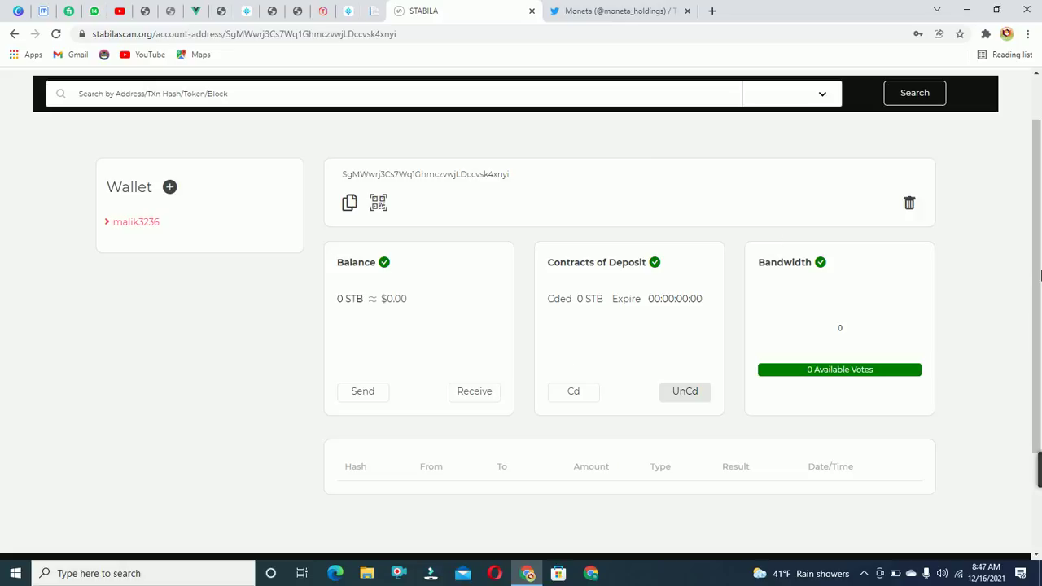
# Go back to the explorer's home page from the wallet page
pyautogui.scroll(1, 1037, 295)
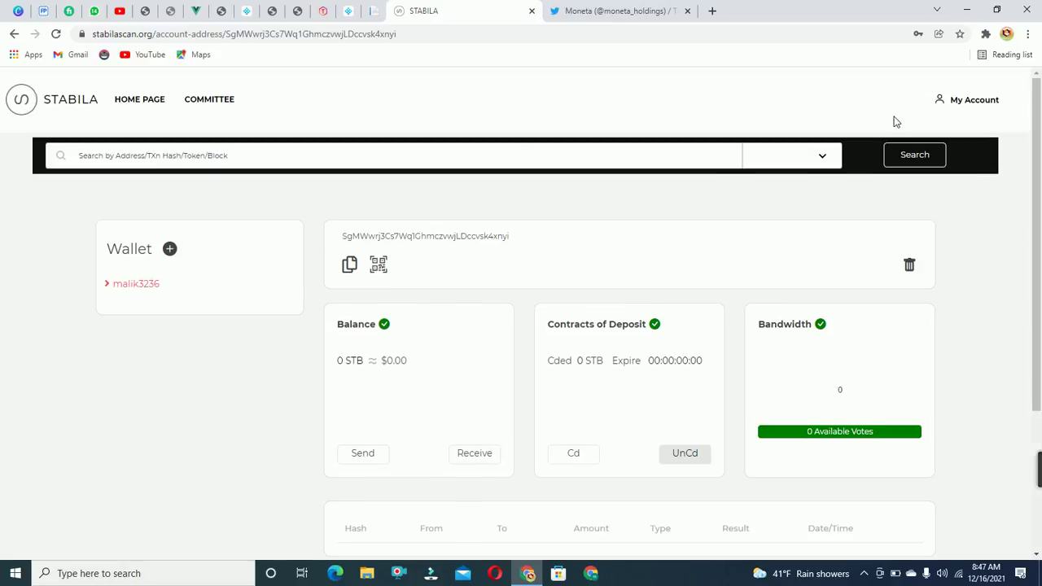
pyautogui.click(159, 102)
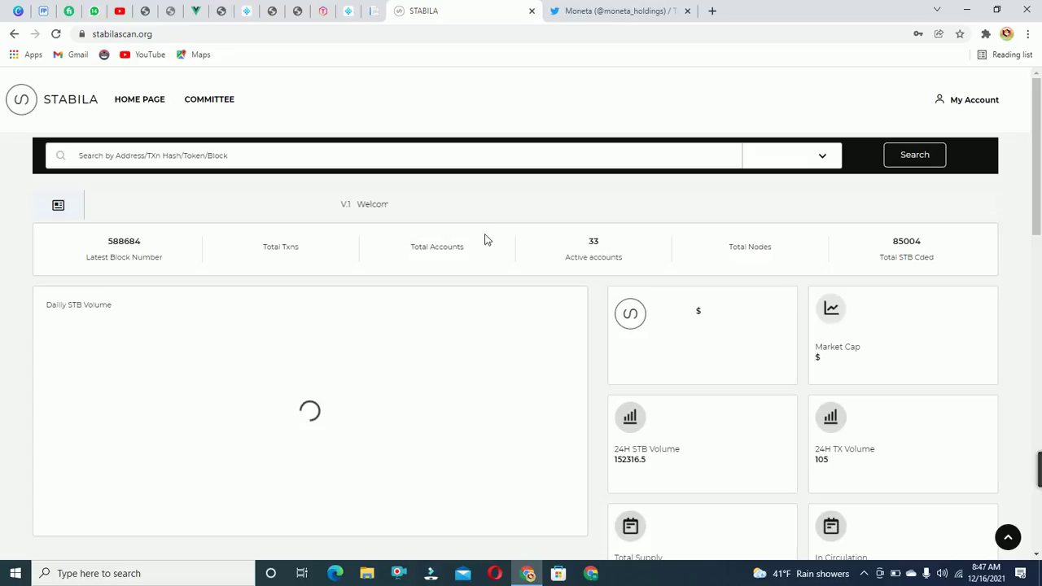